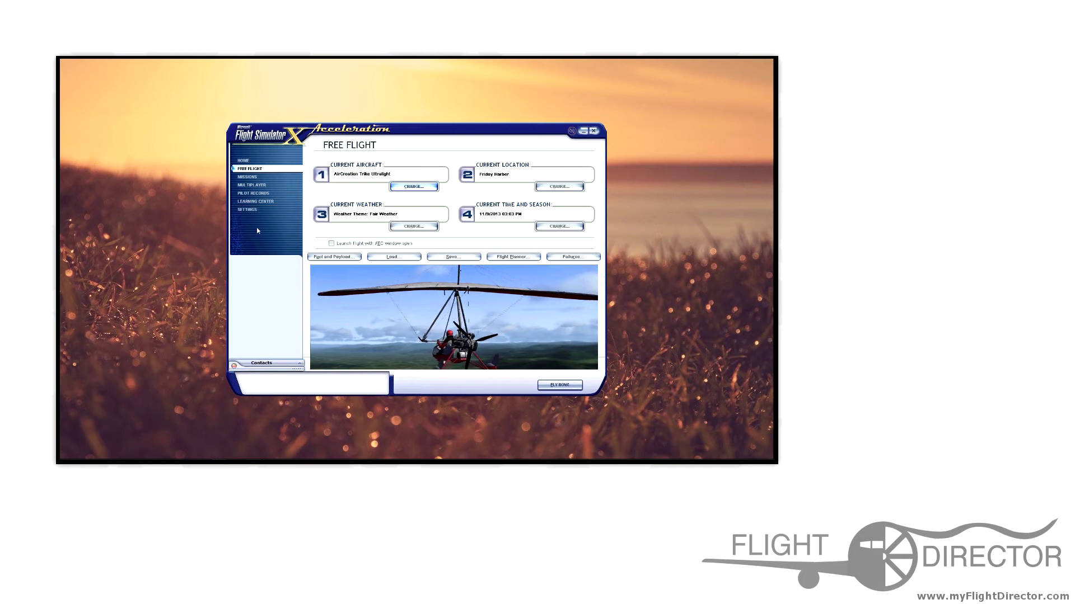
- Open the Scenery Library from the settings and select the FlyTampa-Dubai scenery area
left_click(249, 209)
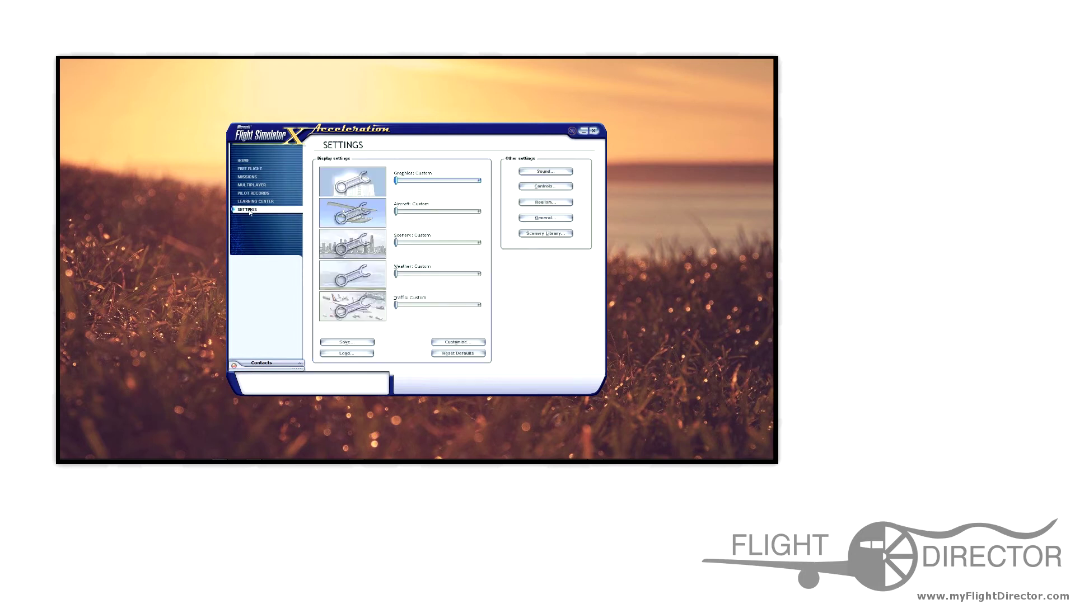
left_click(545, 233)
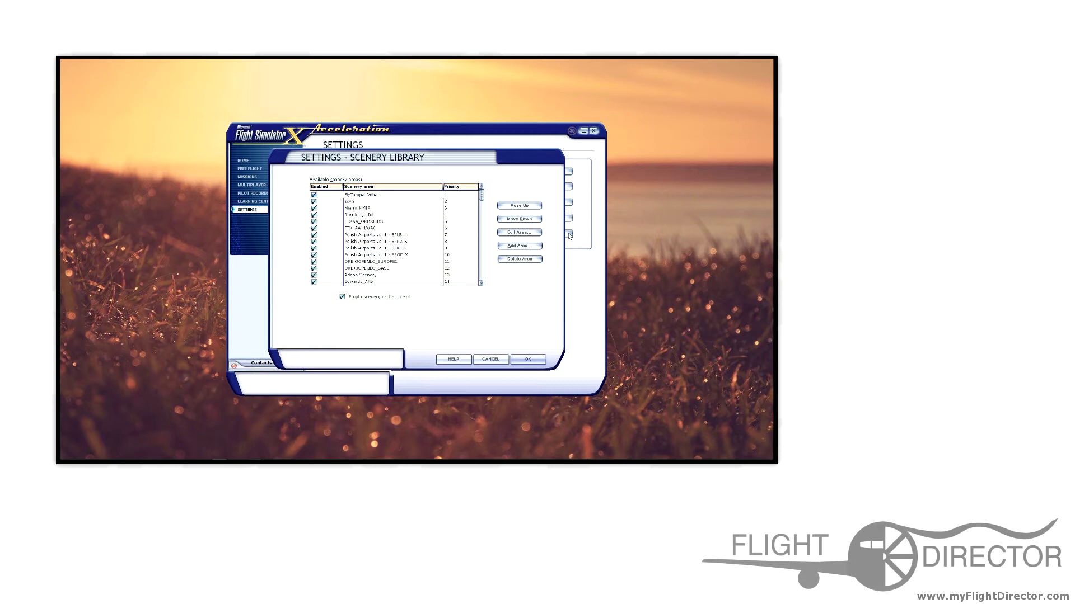
mouse_move(482, 195)
left_mouse_down()
mouse_move(488, 285)
mouse_move(480, 193)
left_mouse_up()
left_click(363, 195)
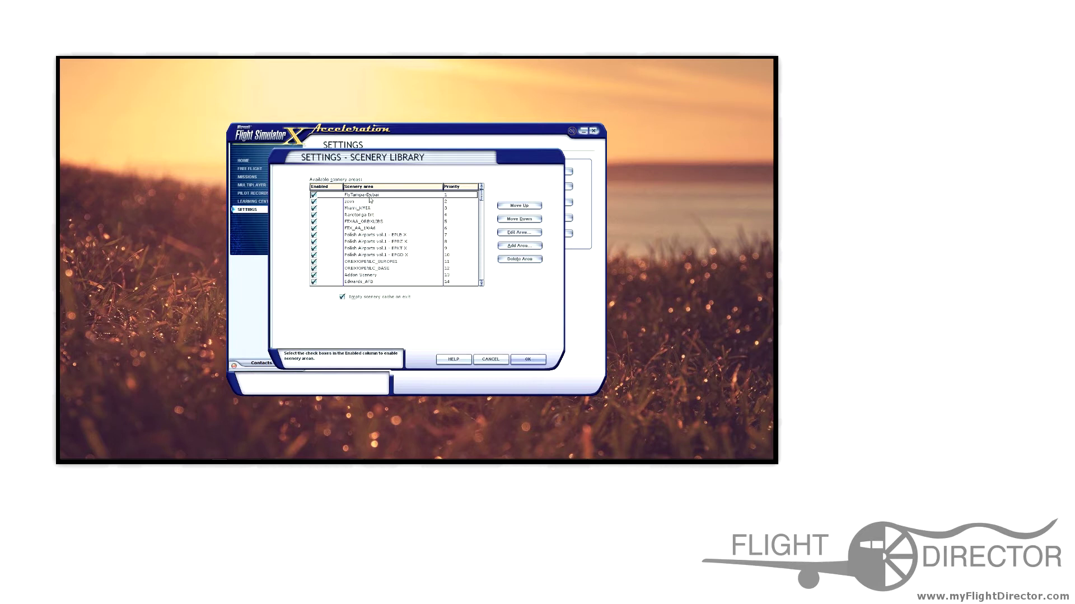
- Raise the scenery area directly below FlyTampa-Dubai to priority 1 and lower it back to priority 2
left_click(352, 202)
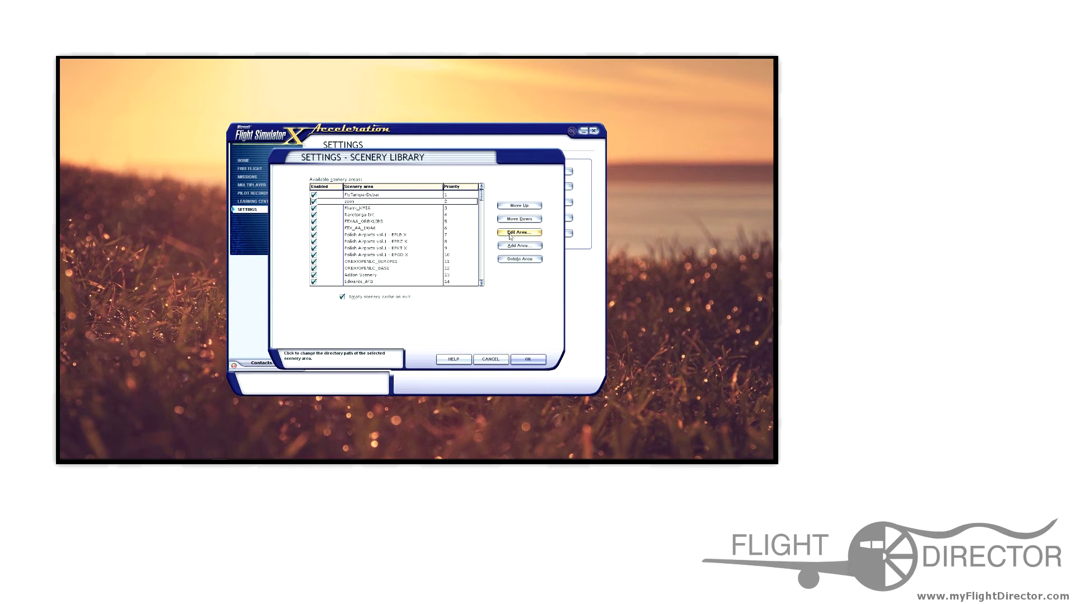
left_click(512, 206)
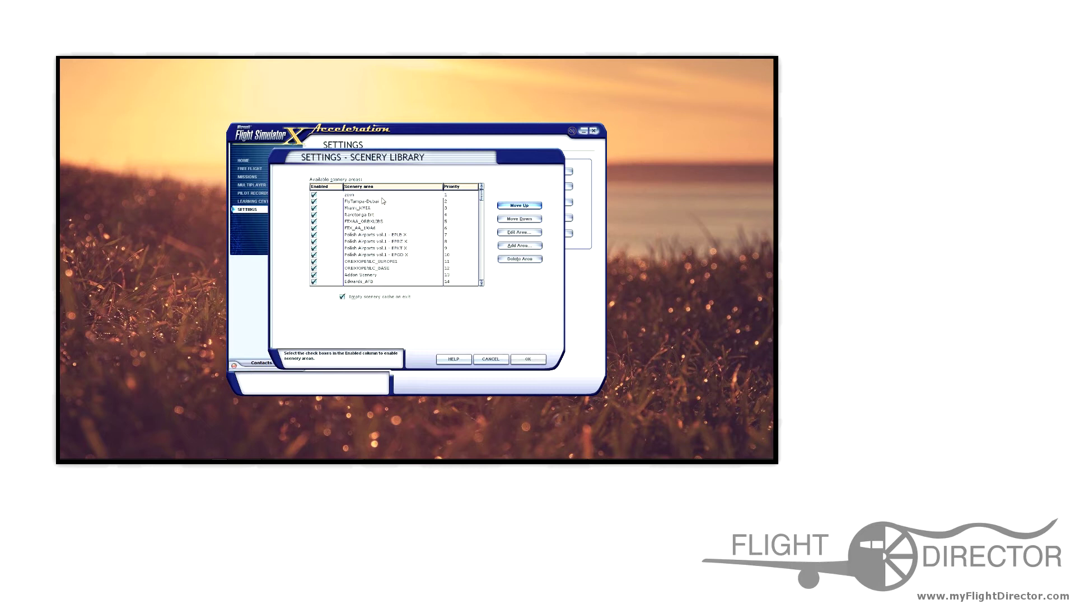
left_click(376, 197)
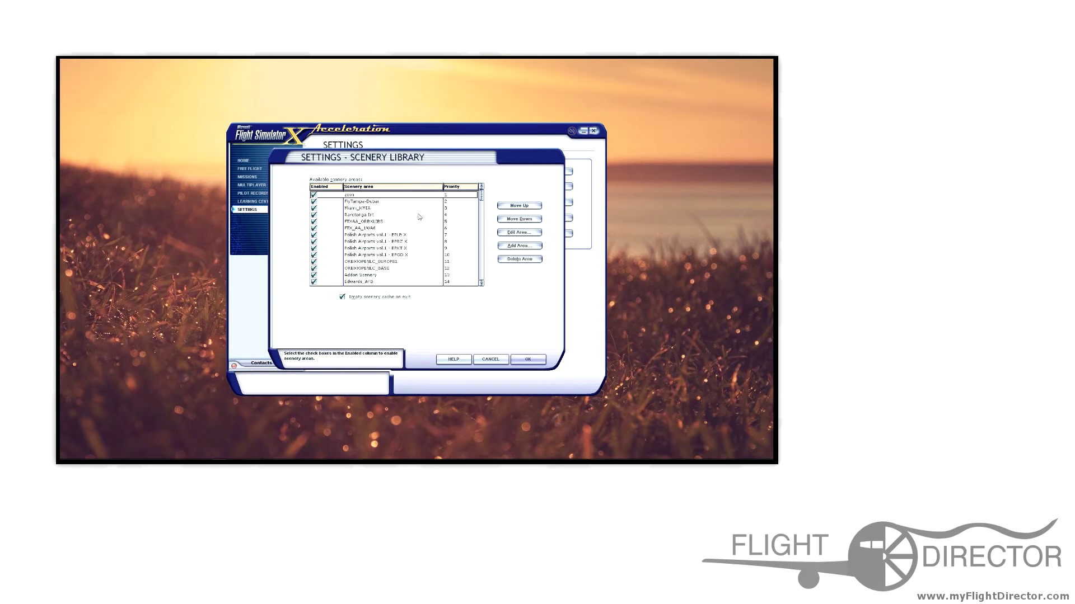
left_click(511, 225)
- Examine the list of scenery areas and the priority order of add-on and default sceneries
left_click(378, 197)
scroll(480, 202, "down", 4)
scroll(482, 208, "down", 3)
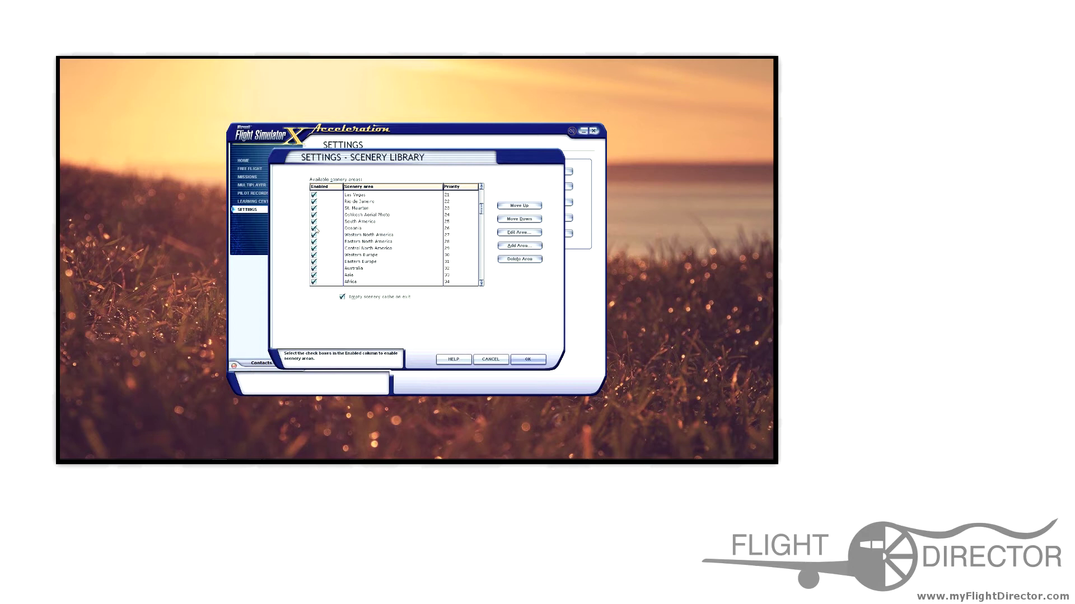
scroll(485, 209, "up", 2)
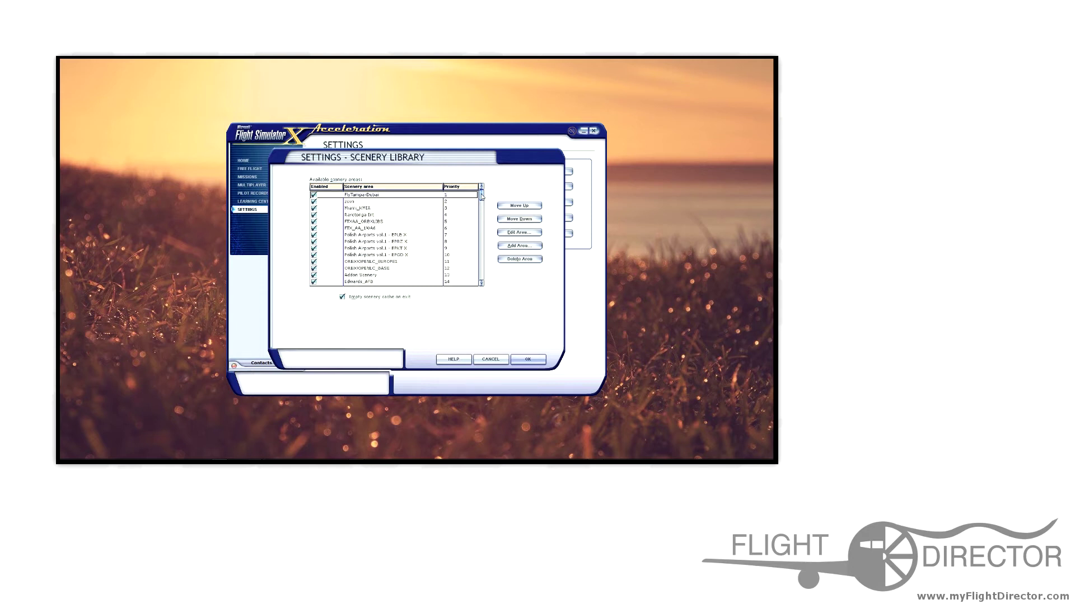
scroll(483, 208, "down", 2)
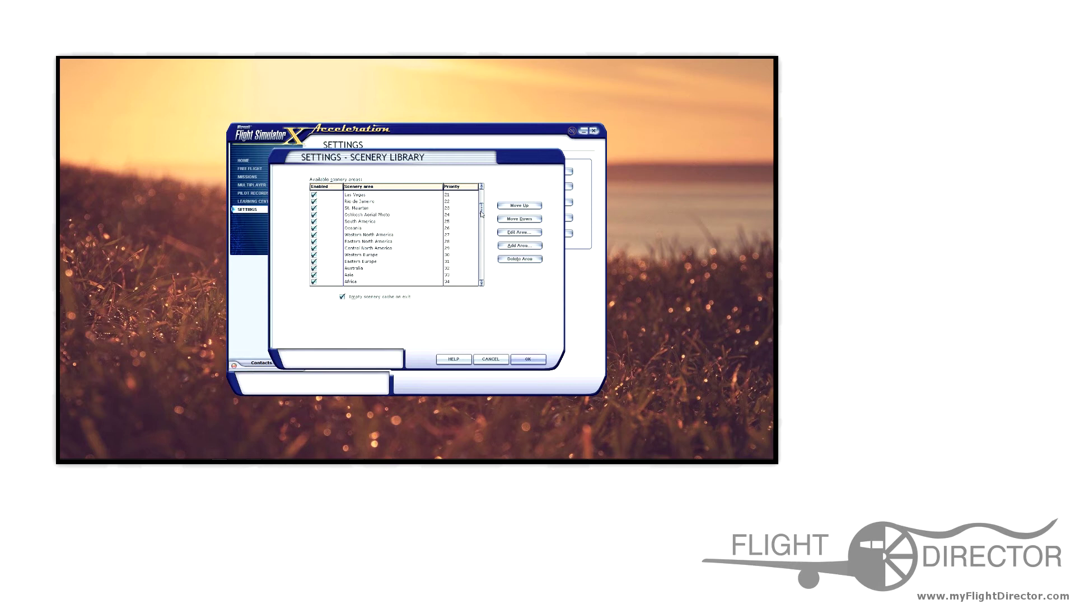
left_click_drag(481, 209, 481, 196)
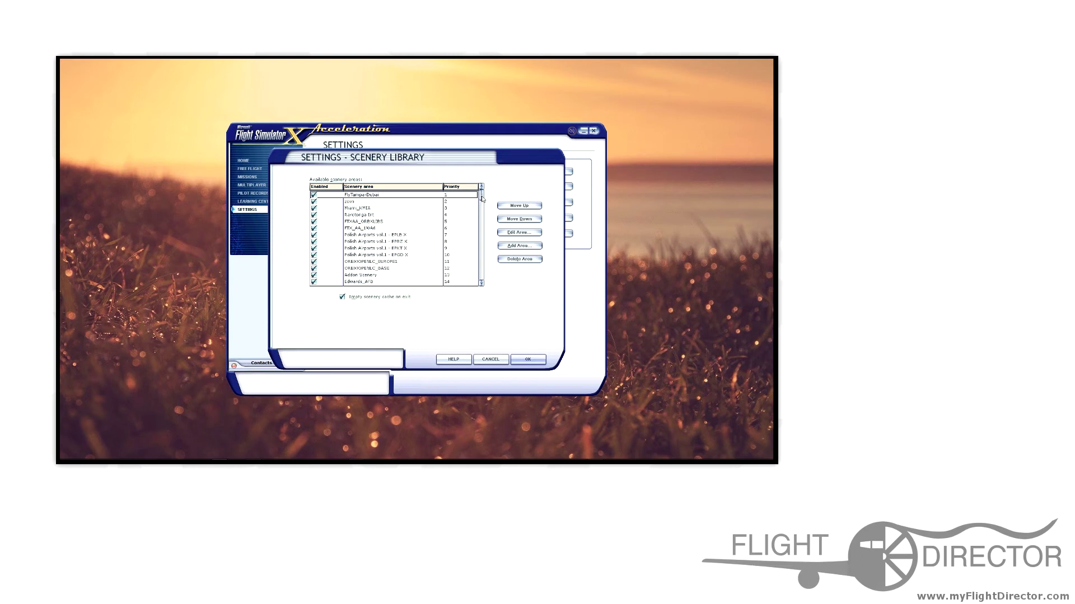
scroll(482, 199, "down", 3)
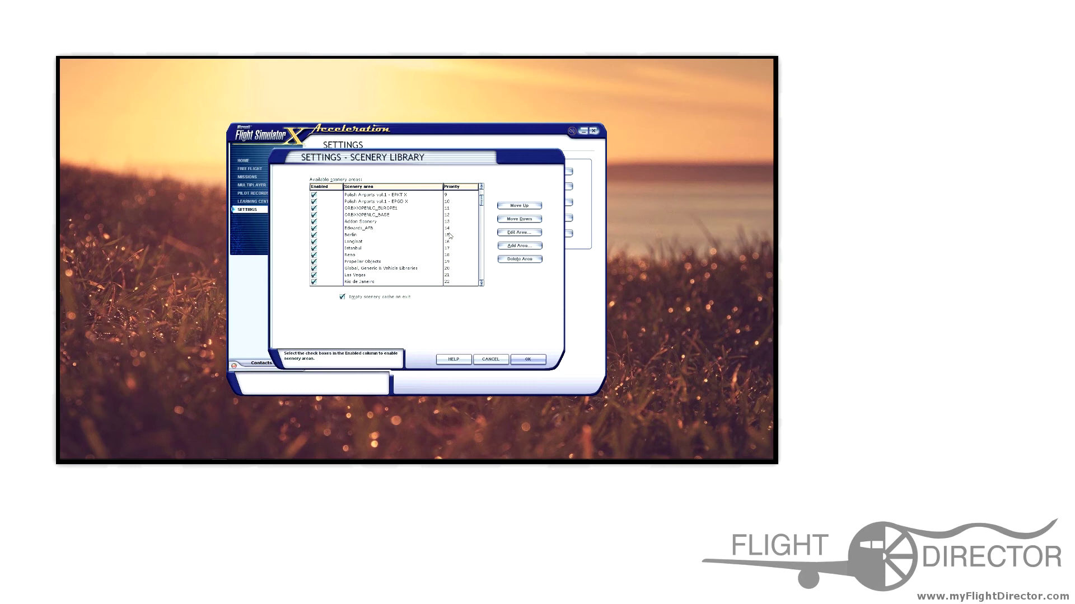
scroll(451, 234, "up", 3)
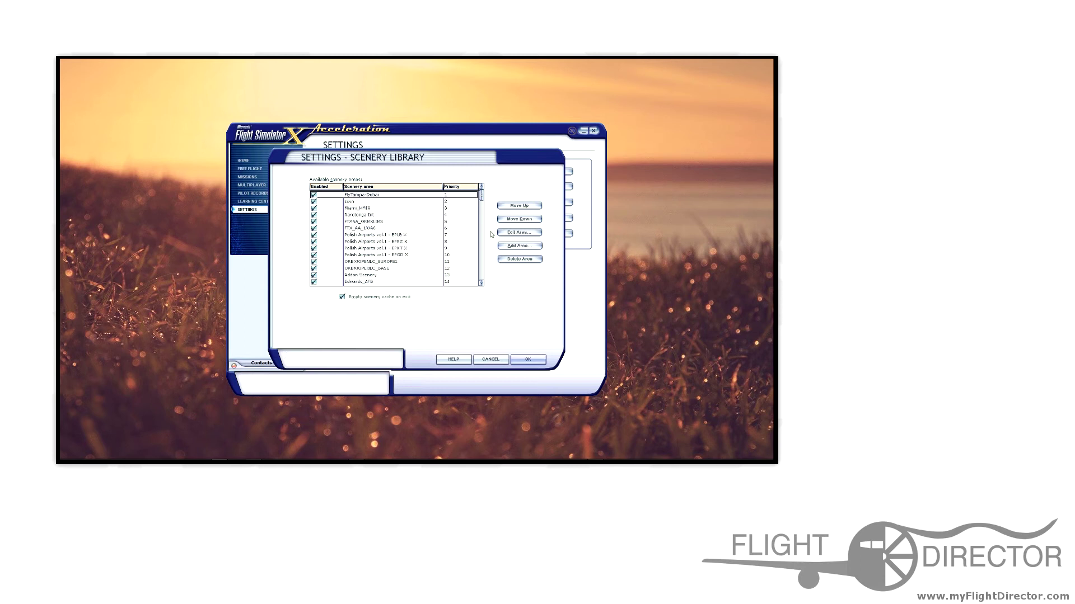
- Try to add the Miami_KMIA folder under Addon Scenery\LatinVFR as a scenery area
left_click(506, 246)
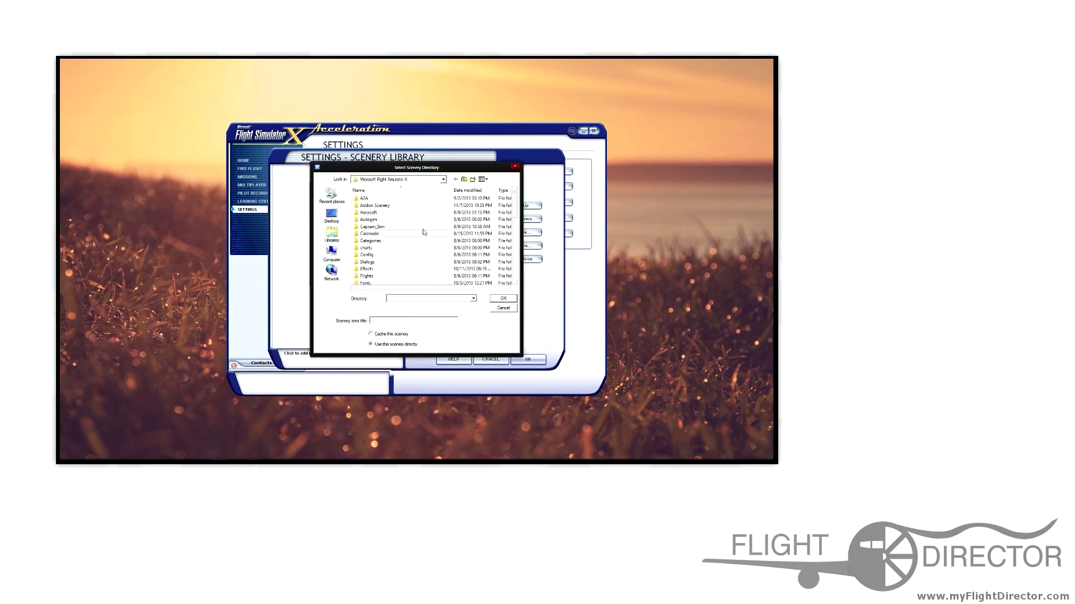
double_click(383, 206)
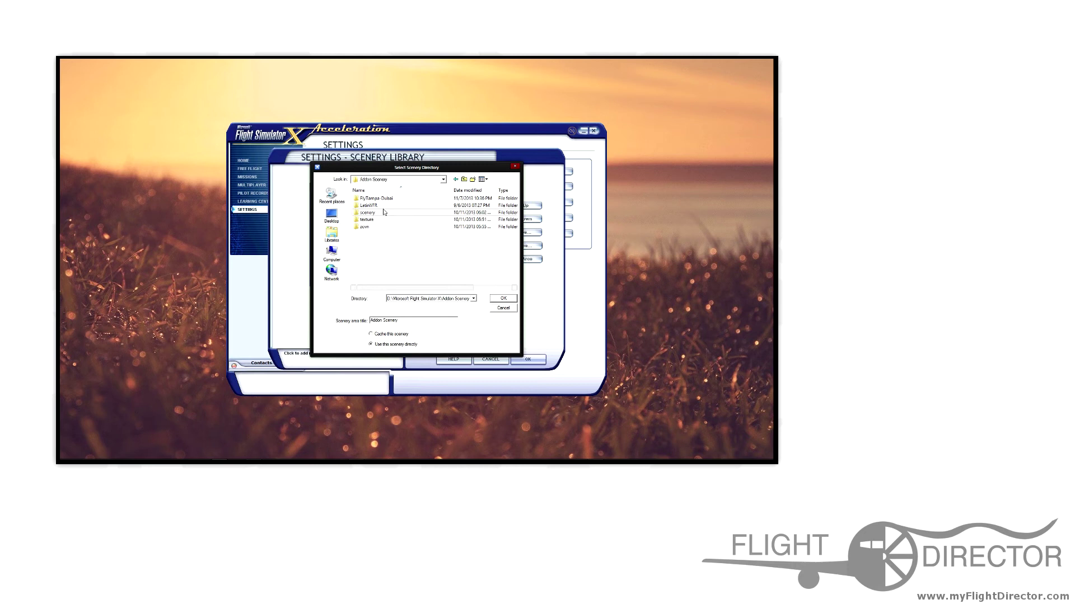
double_click(369, 206)
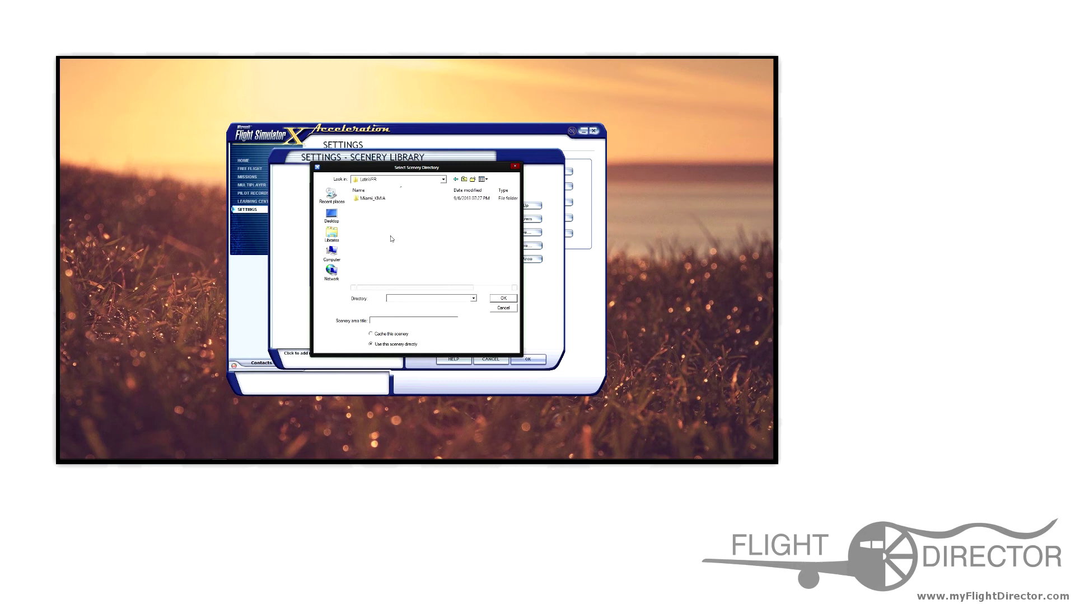
double_click(374, 199)
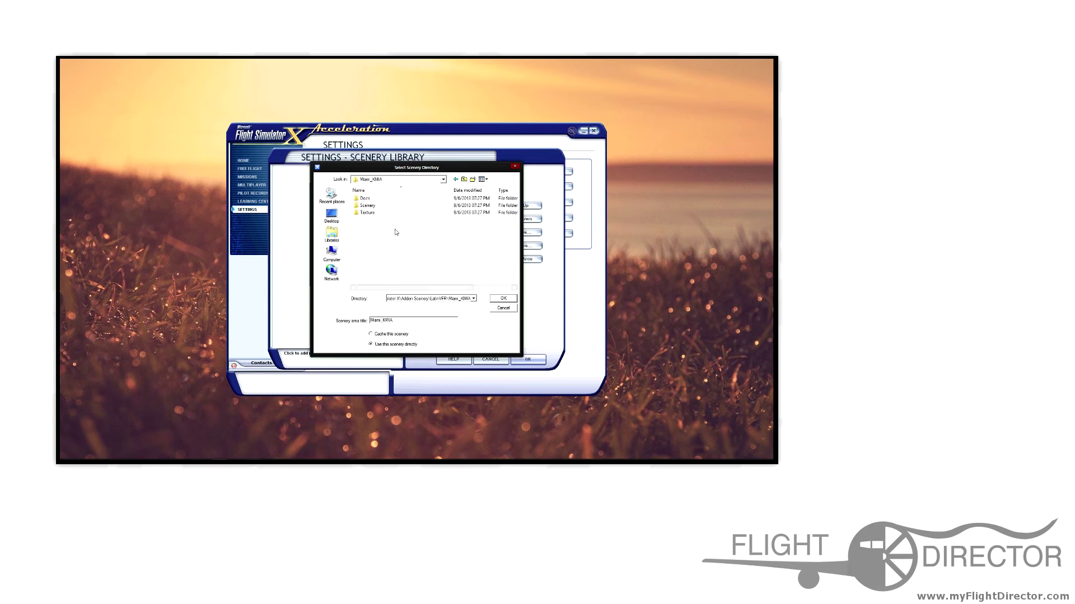
left_click(507, 300)
key("Return")
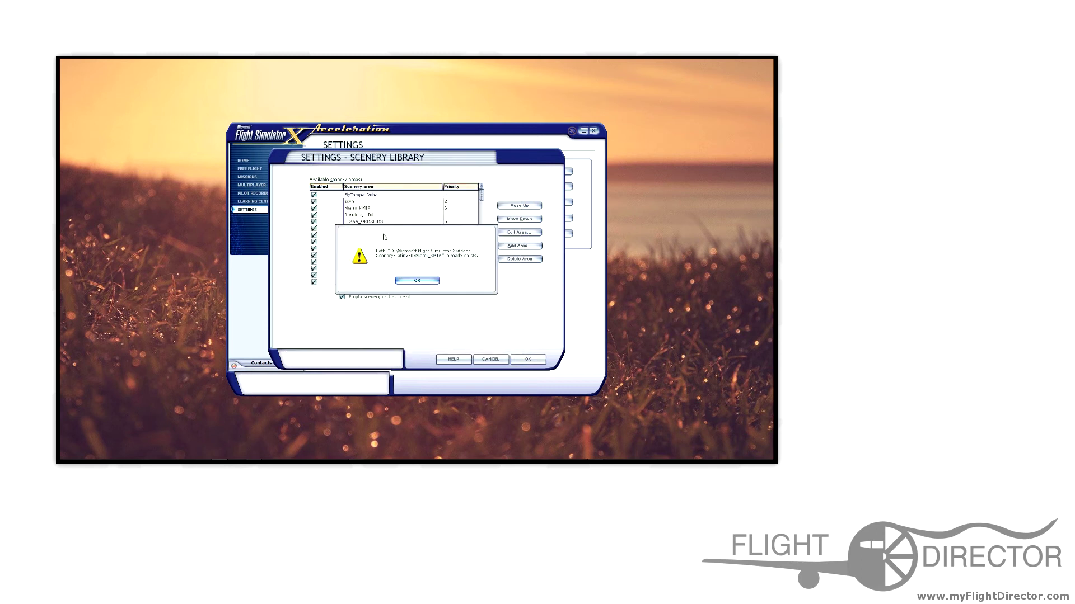
left_click(431, 282)
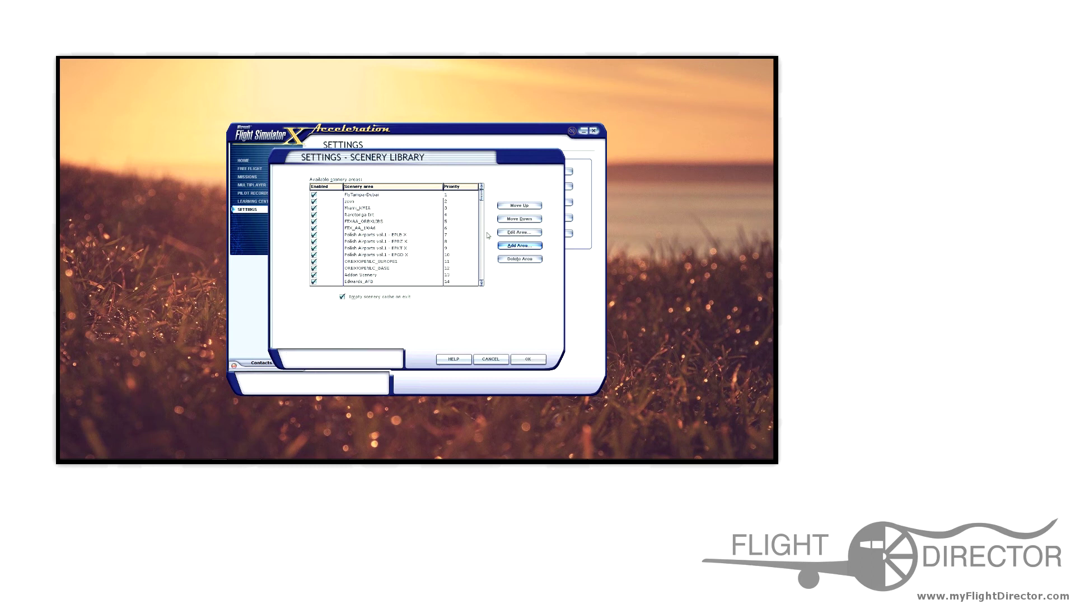
- View the directory settings of the FlyTampa-Dubai area, cancel without changes, and reselect the area in the list
left_click(520, 234)
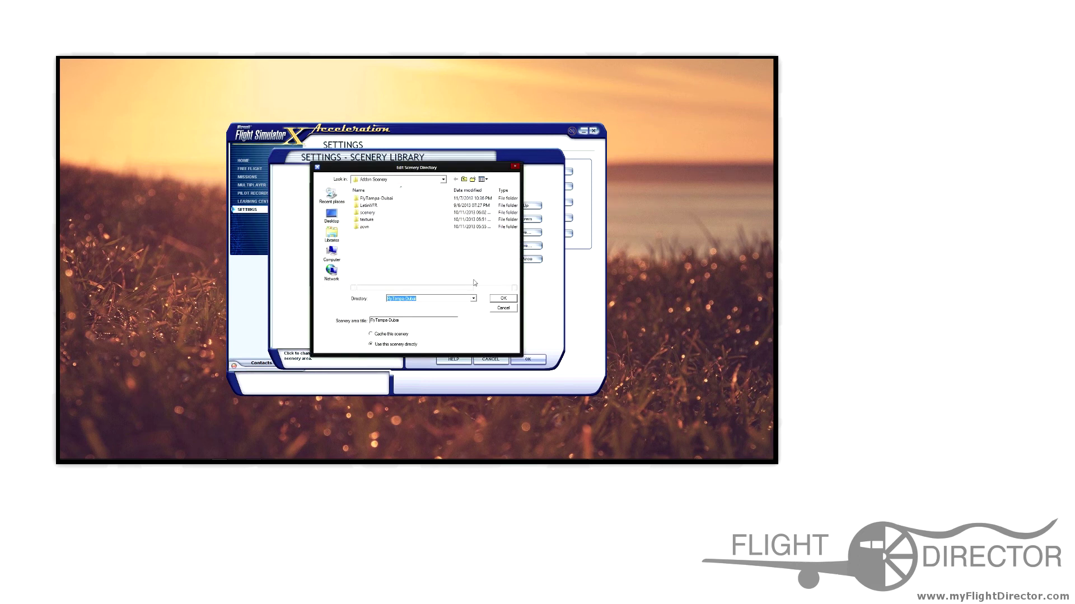
left_click(507, 310)
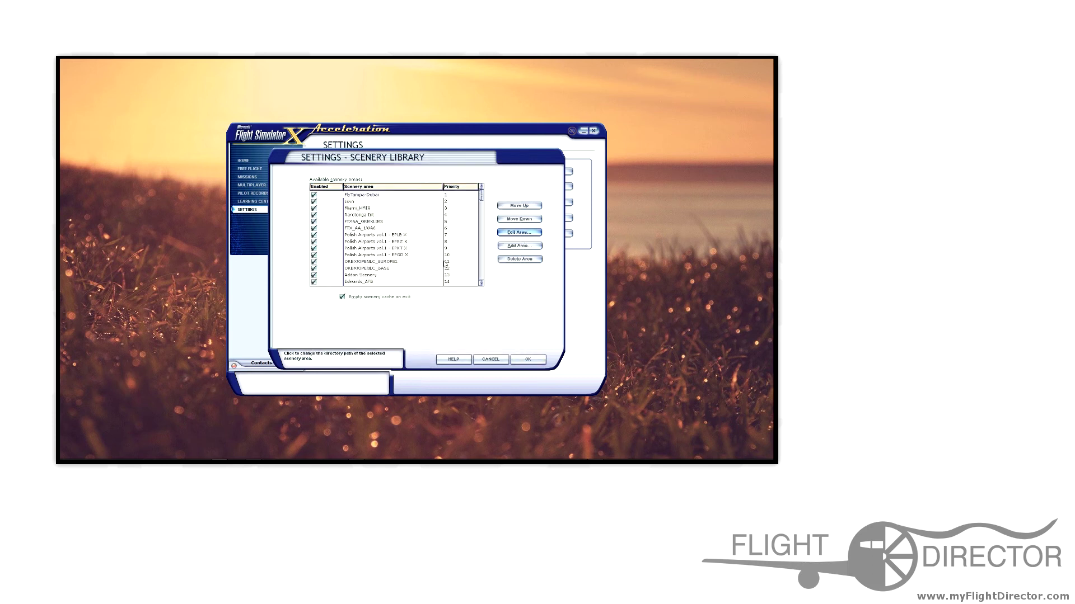
left_click(427, 195)
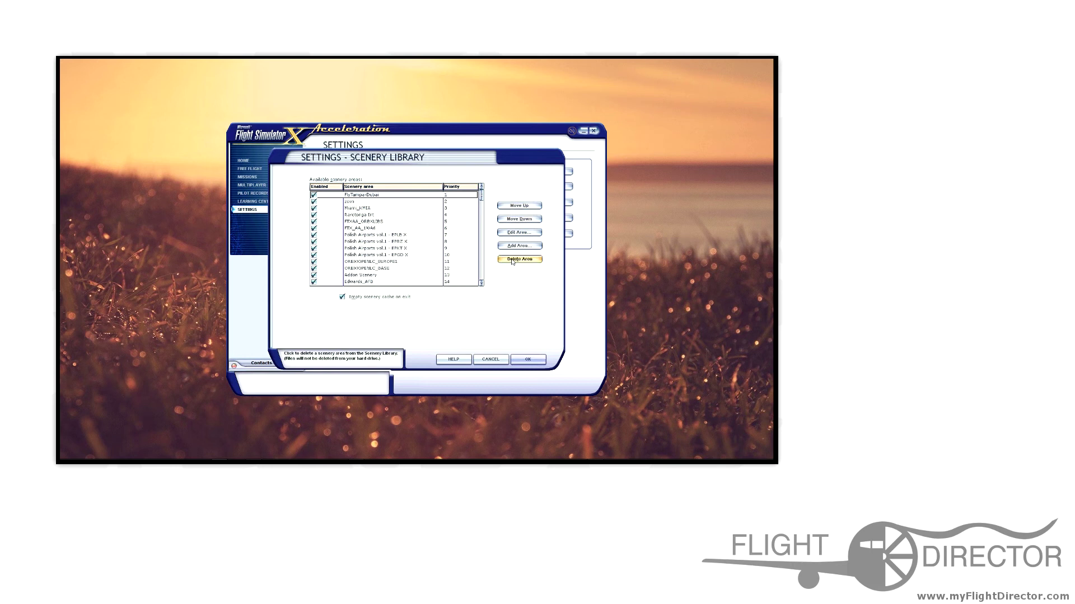
left_click(483, 213)
mouse_move(483, 213)
left_mouse_down()
mouse_move(486, 268)
mouse_move(481, 192)
left_mouse_up()
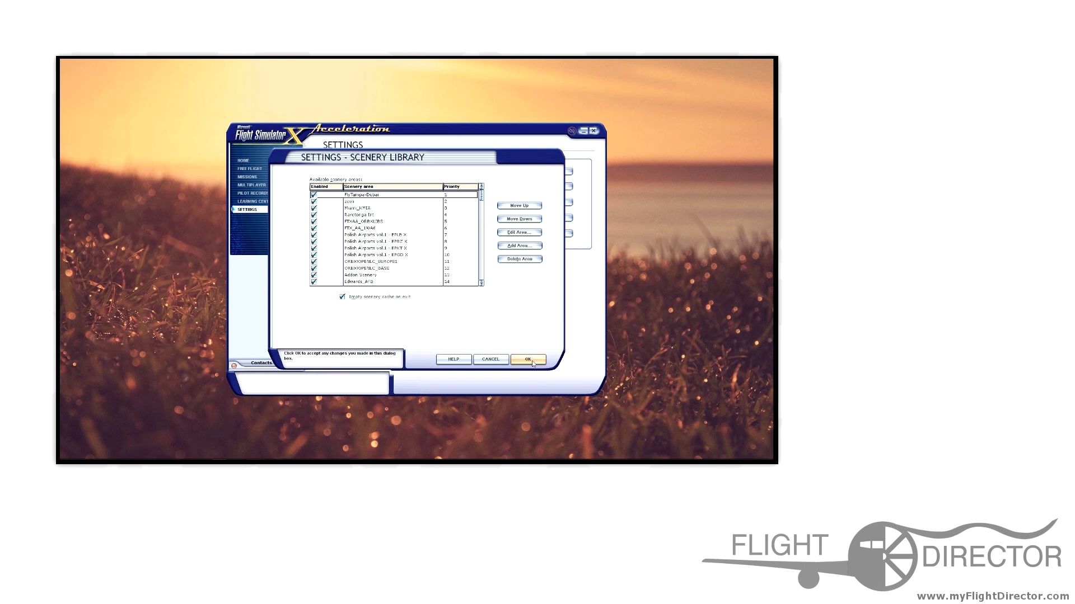
- Open the directory selection for adding a scenery area, cancel it, and accept the Scenery Library settings
left_click(519, 246)
left_click(495, 310)
left_click(532, 358)
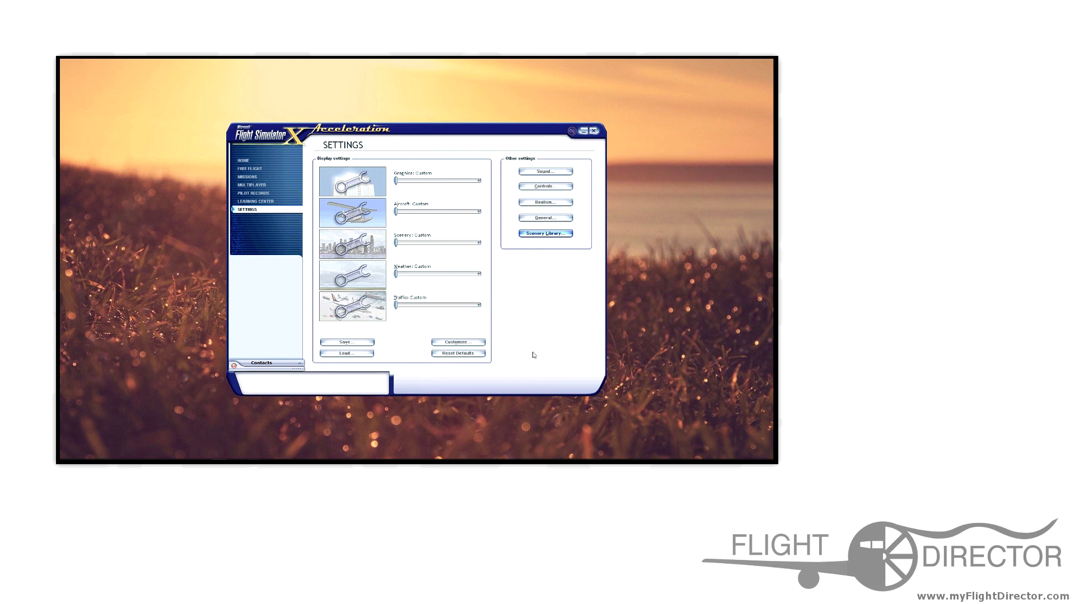
- View the Free Flight page and return to the Settings page
left_click(248, 168)
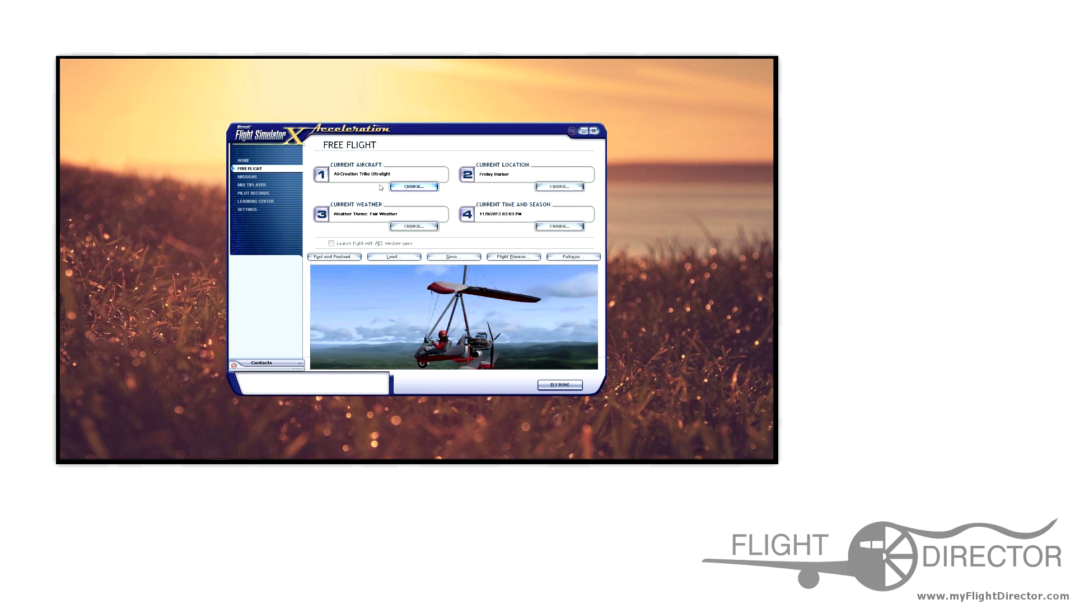
left_click(242, 209)
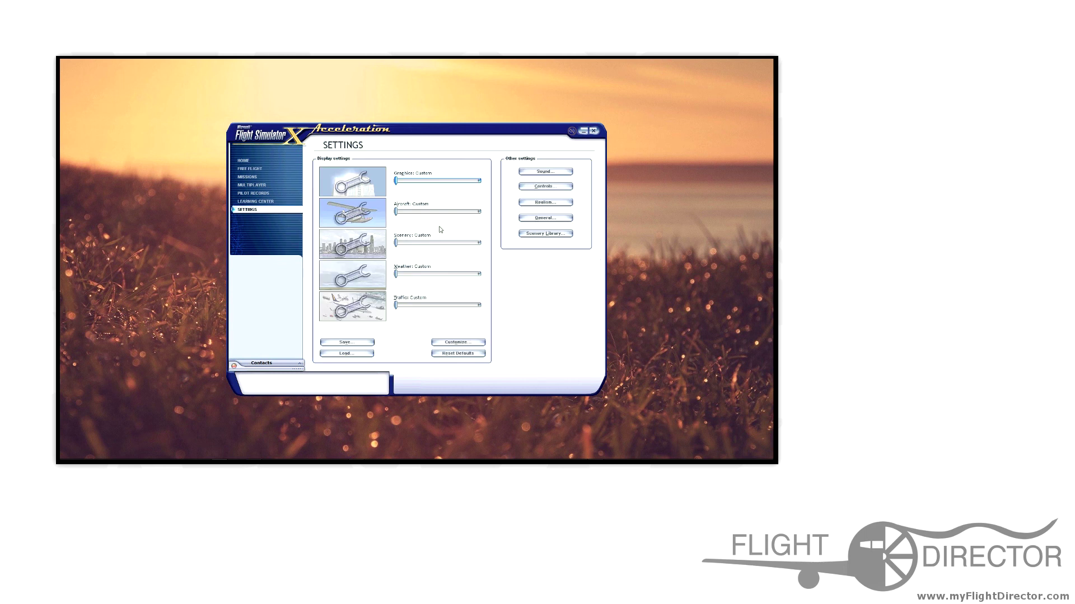